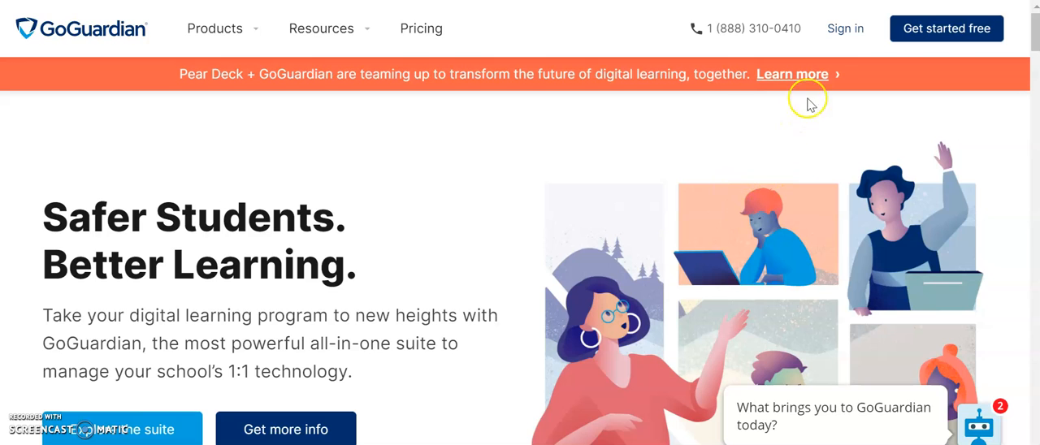
Sign in to GoGuardian Teacher using the Google account
left_click(842, 29)
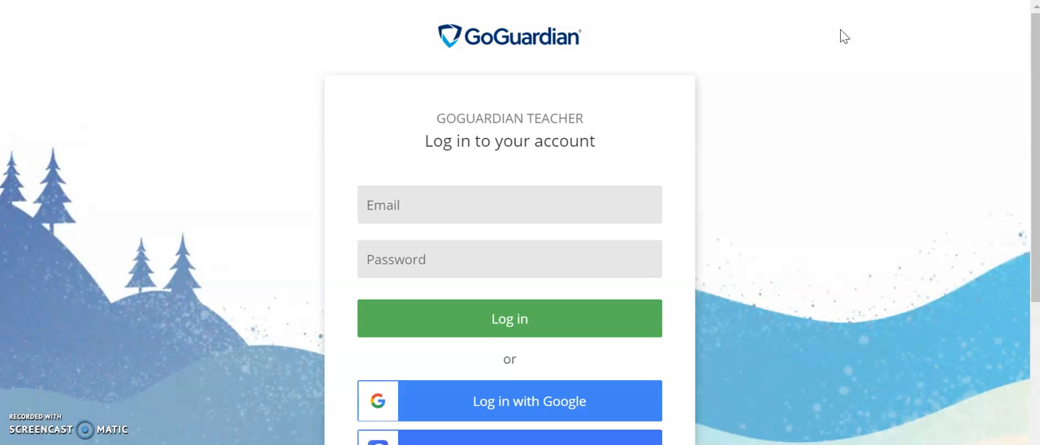
left_click(614, 411)
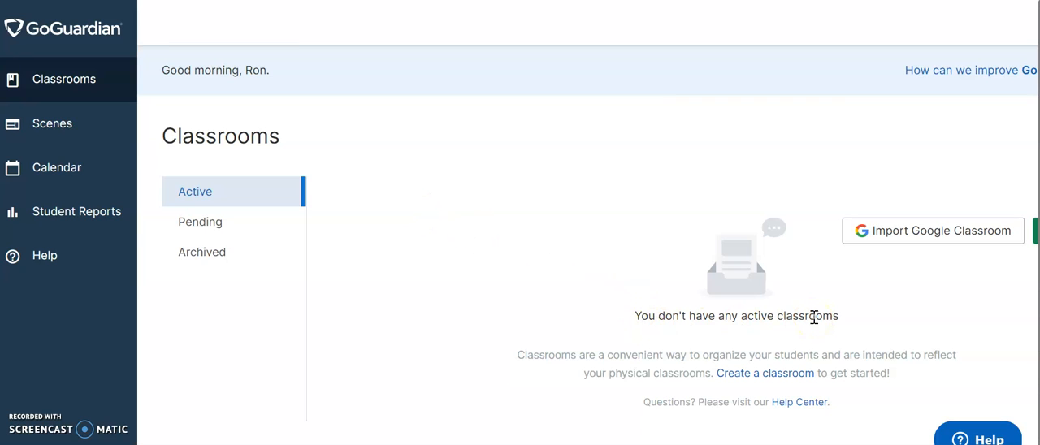
Import only "Test Classroom" from Google Classroom and look over its student roster
left_click(933, 236)
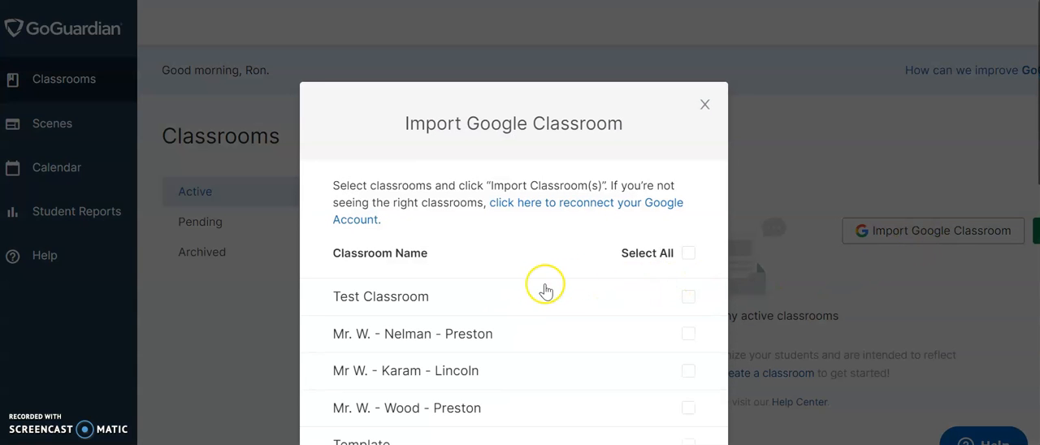
left_click(678, 300)
scroll(545, 300, "down", 7)
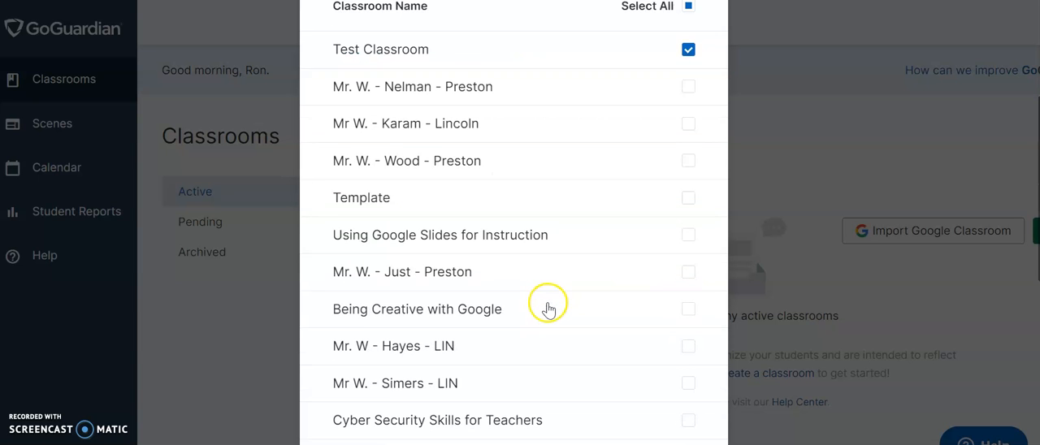
scroll(545, 312, "down", 3)
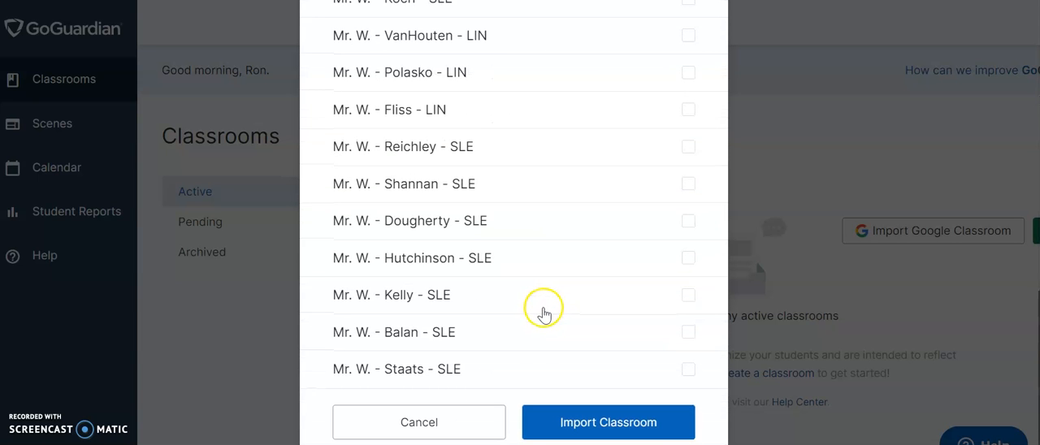
left_click(612, 424)
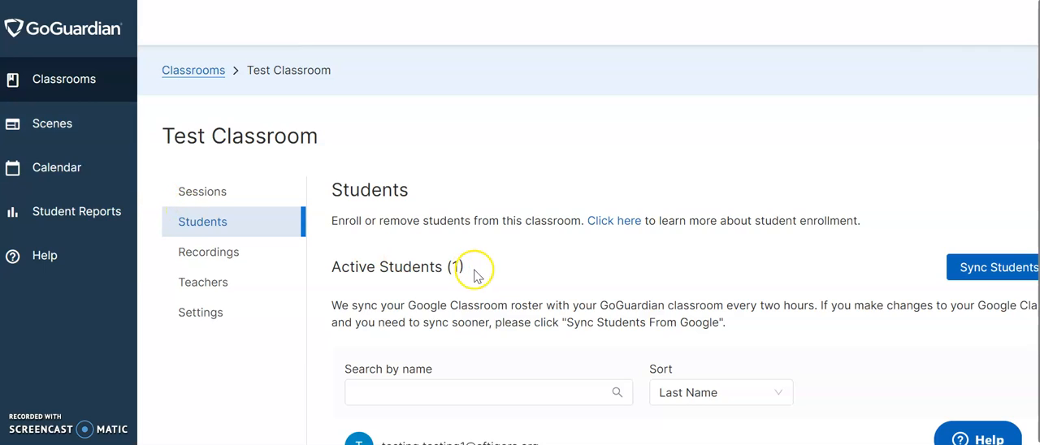
scroll(476, 271, "down", 1)
Delete the existing scene "scene2" from the Scenes page and confirm the deletion
left_click(36, 99)
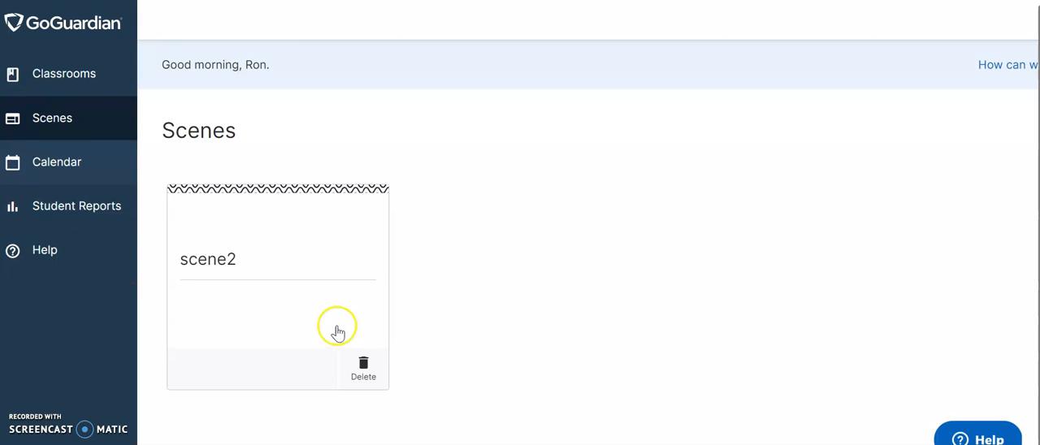
left_click(364, 363)
left_click(615, 277)
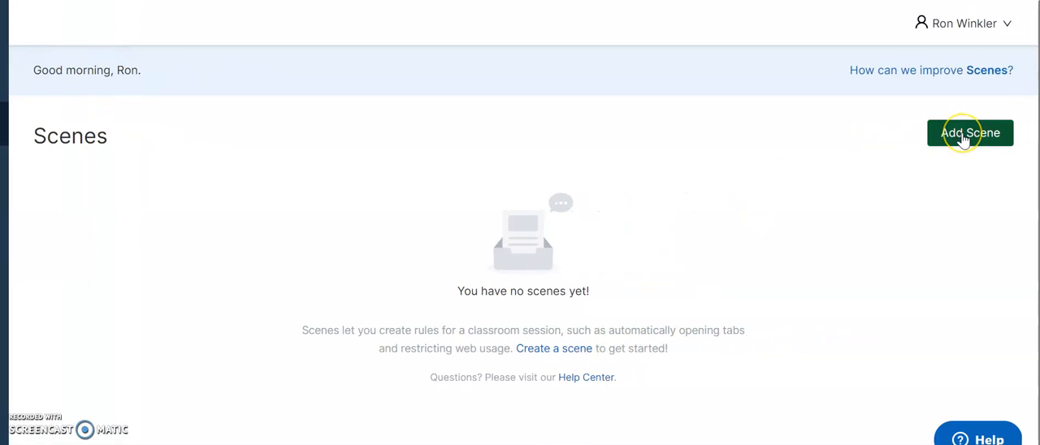
Start a new scene and name it "scene 3"
left_click(963, 138)
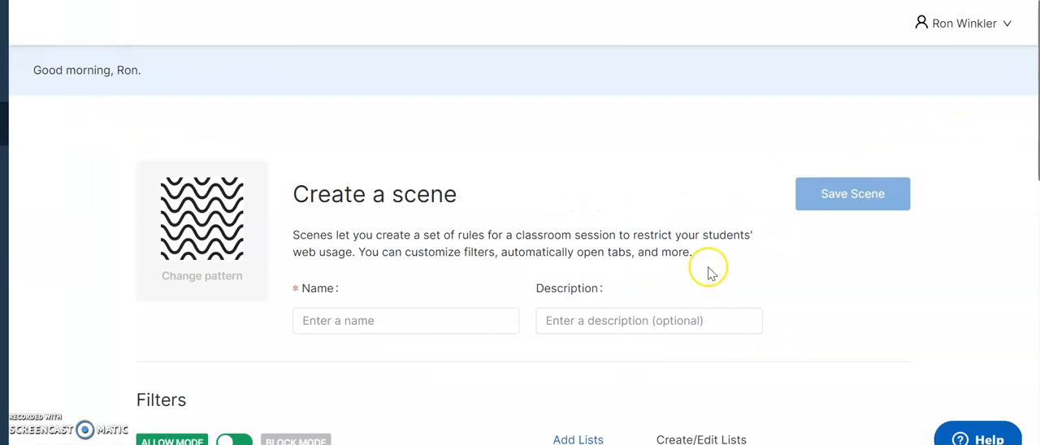
left_click(384, 322)
type("s")
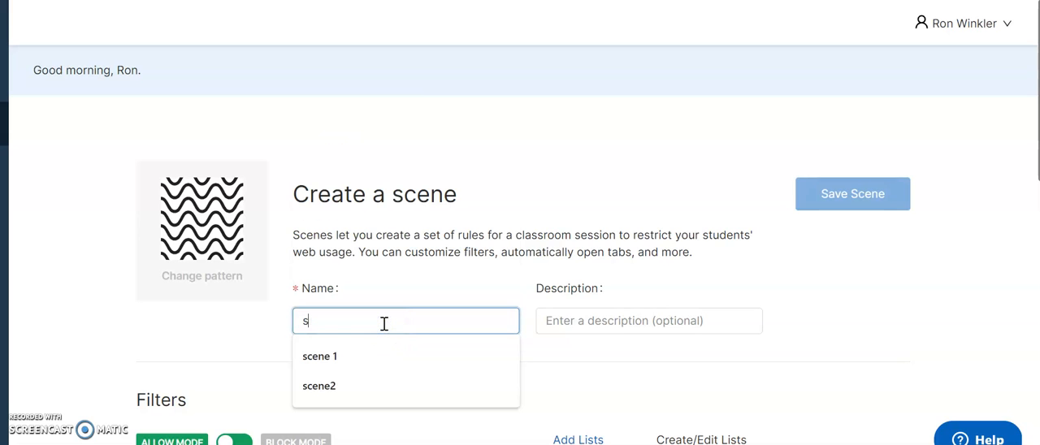
type("cene 3")
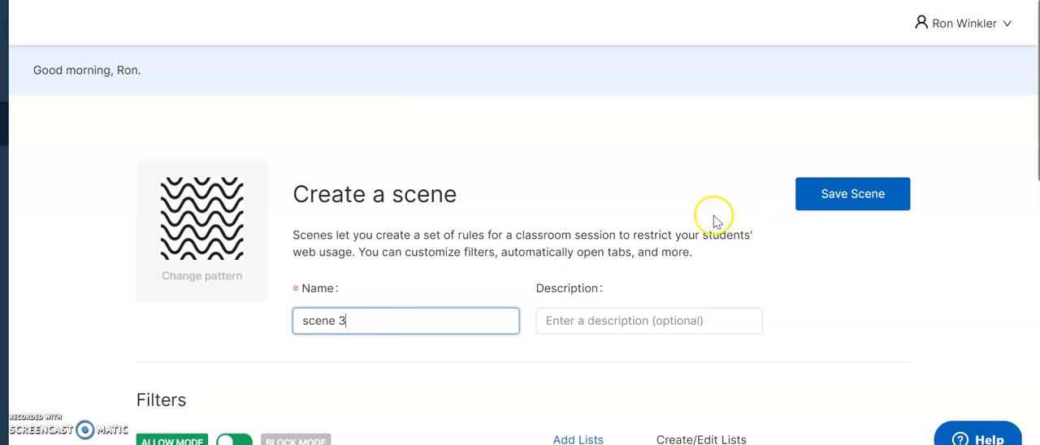
Compare the scene's two filter modes and set it to Block Mode, so all websites except allowed ones are blocked
scroll(77, 260, "down", 1)
scroll(74, 267, "down", 2)
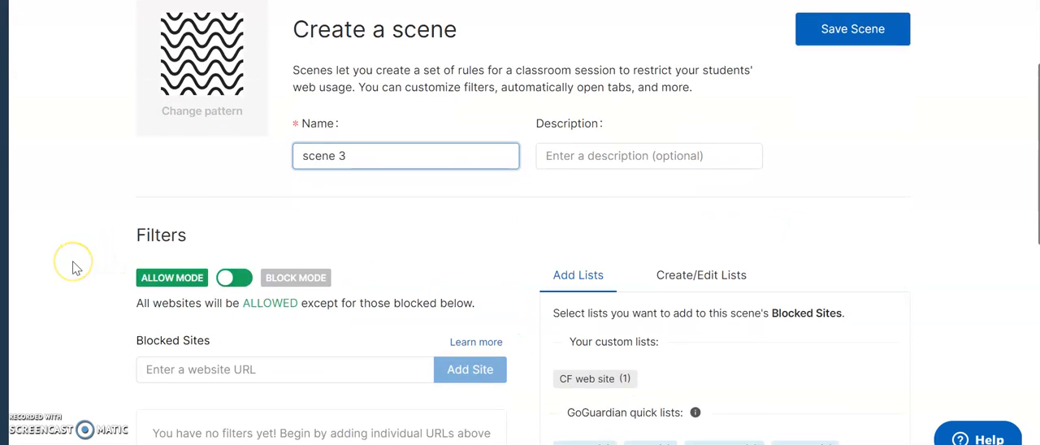
scroll(74, 265, "down", 1)
left_click(90, 212)
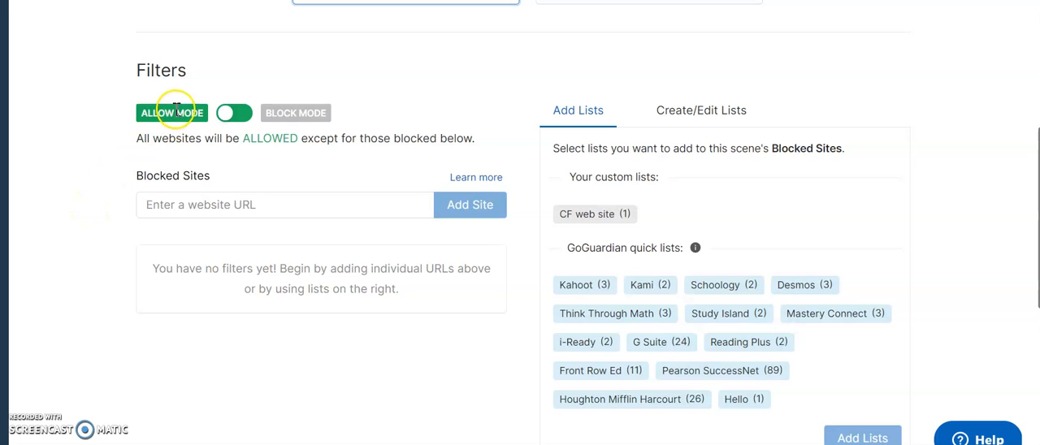
left_click(241, 114)
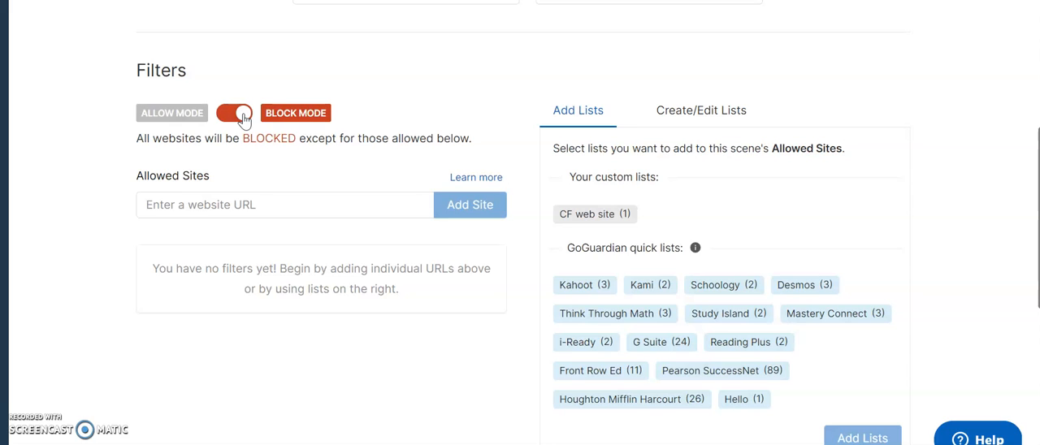
left_click(242, 116)
left_click(206, 122)
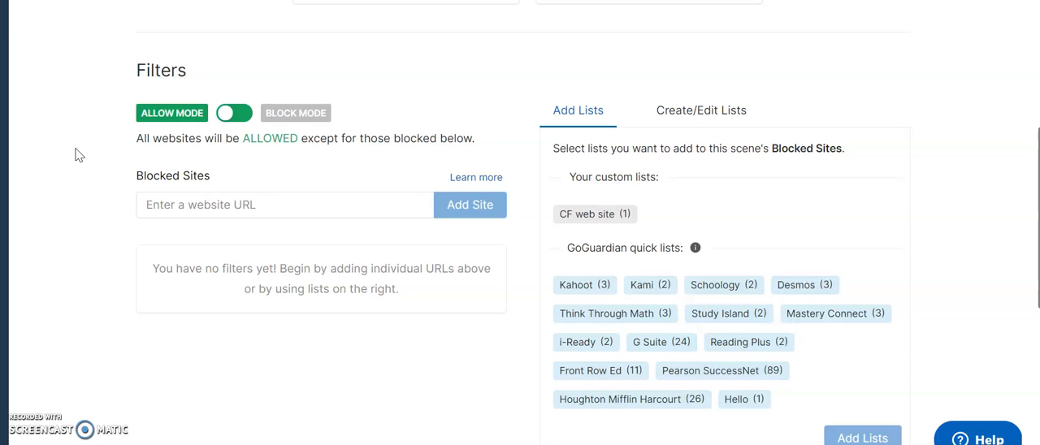
left_click(242, 118)
left_click(253, 204)
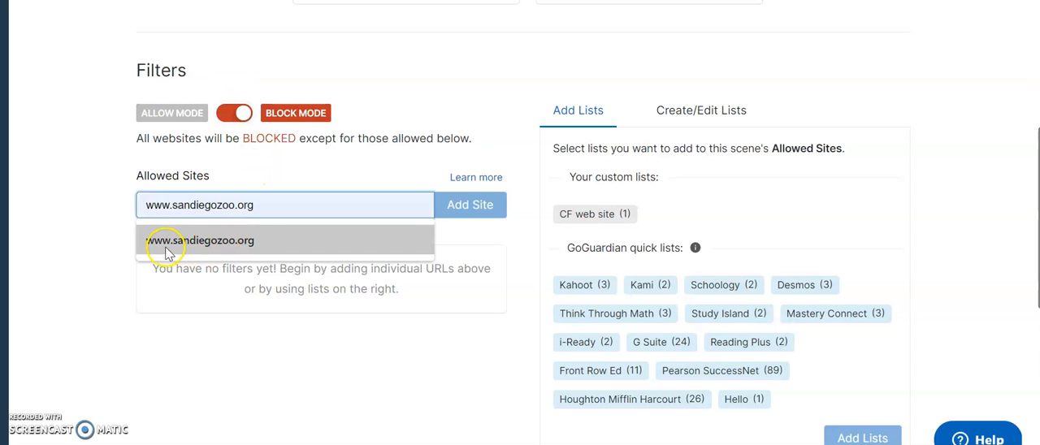
left_click(260, 242)
left_click(479, 213)
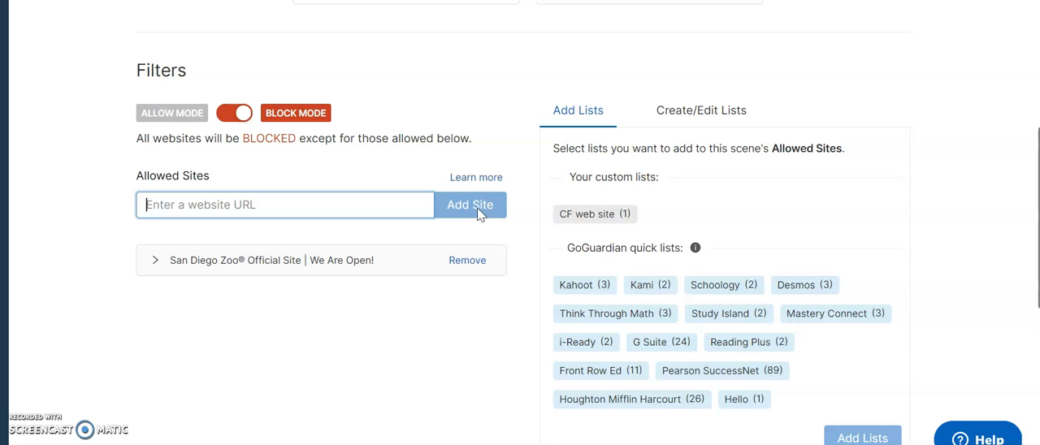
Examine the scene's Tab Management settings, including auto-open tabs and the choices for maximum open tabs
scroll(106, 329, "down", 3)
scroll(103, 333, "down", 2)
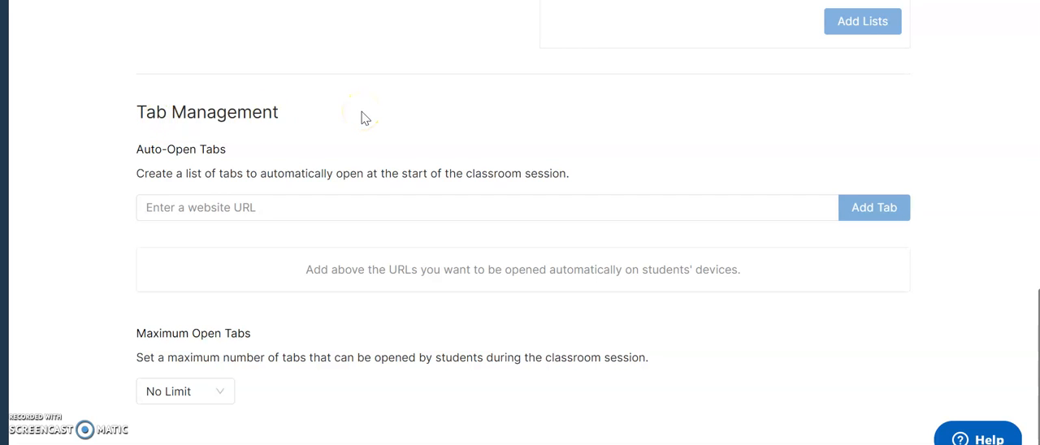
left_click(260, 204)
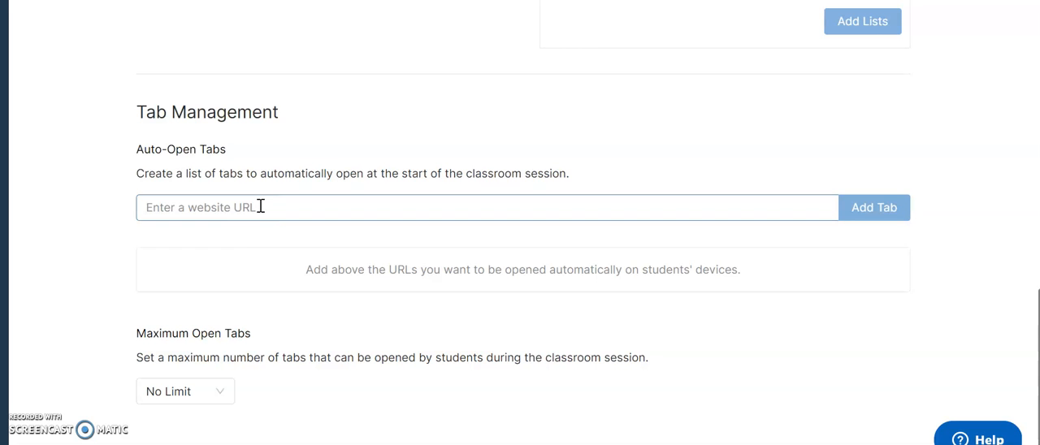
left_click(225, 394)
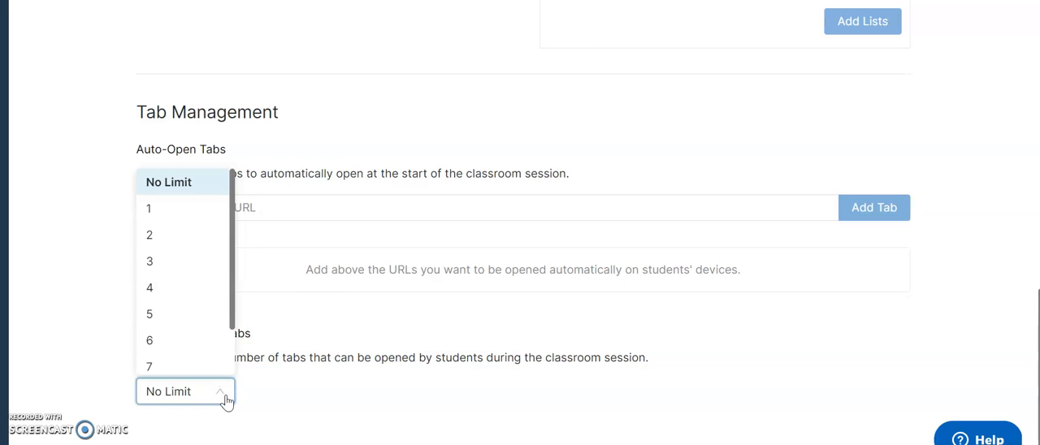
left_click(72, 246)
Save the new scene "scene 3"
scroll(897, 129, "up", 10)
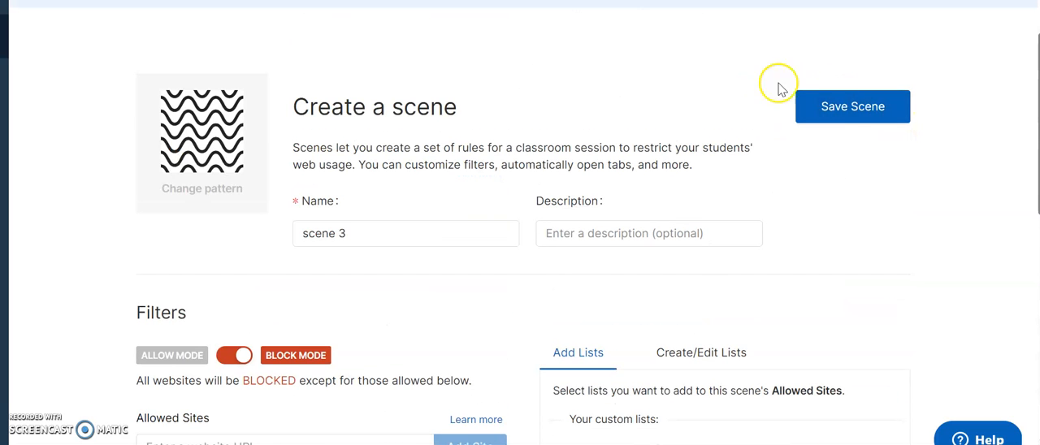
left_click(853, 114)
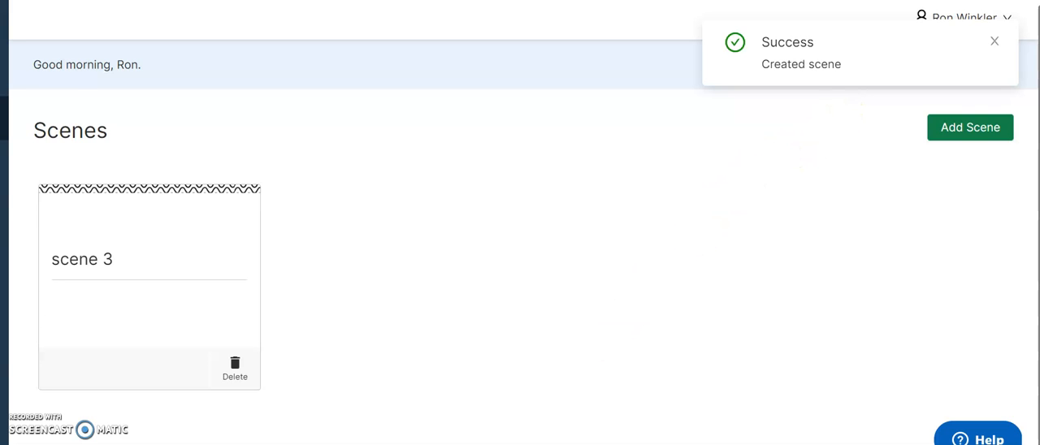
key("ctrl+a")
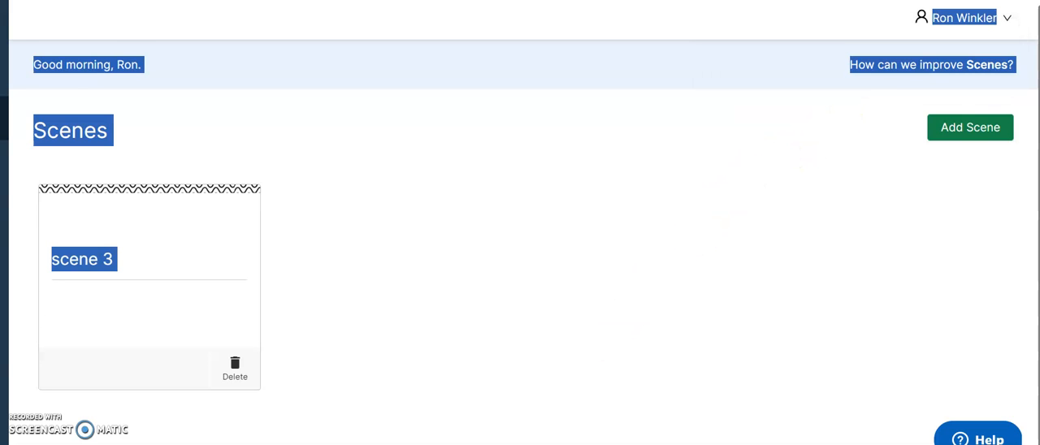
Return to the active classrooms and open Test Classroom's Sessions page with the new session options
scroll(520, 223, "left", 2)
left_click(52, 75)
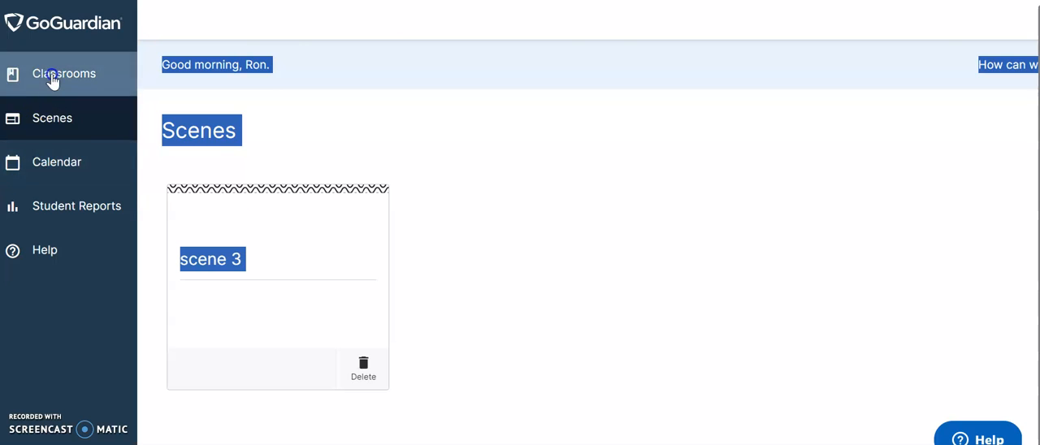
left_click(247, 374)
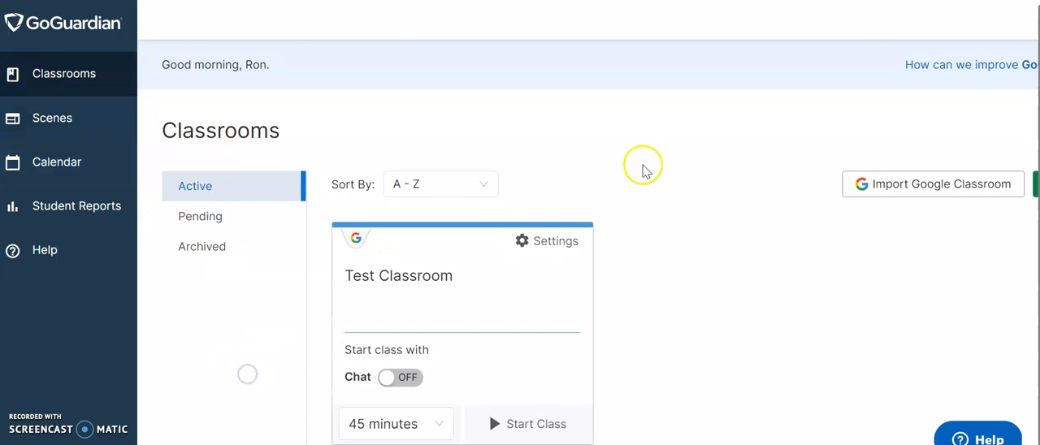
left_click(484, 301)
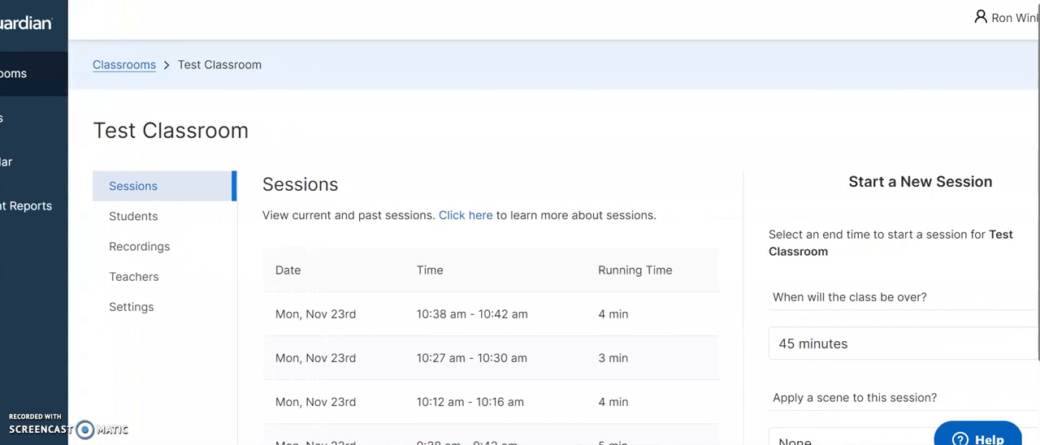
scroll(892, 338, "down", 1)
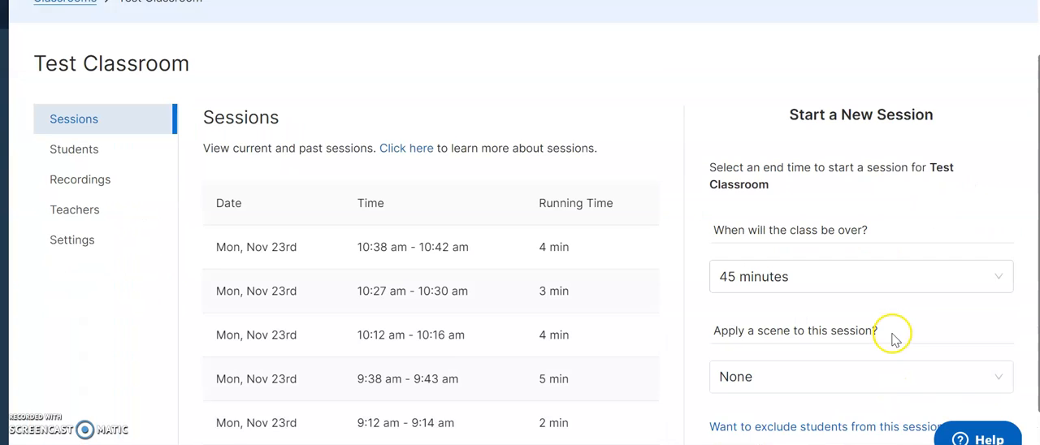
Start a new 45-minute session for Test Classroom with "scene 3" applied
left_click(1002, 267)
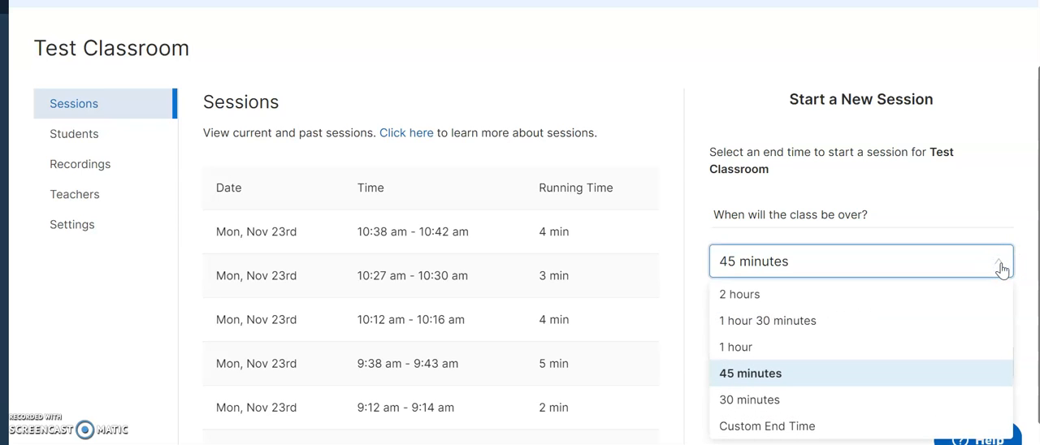
left_click(841, 369)
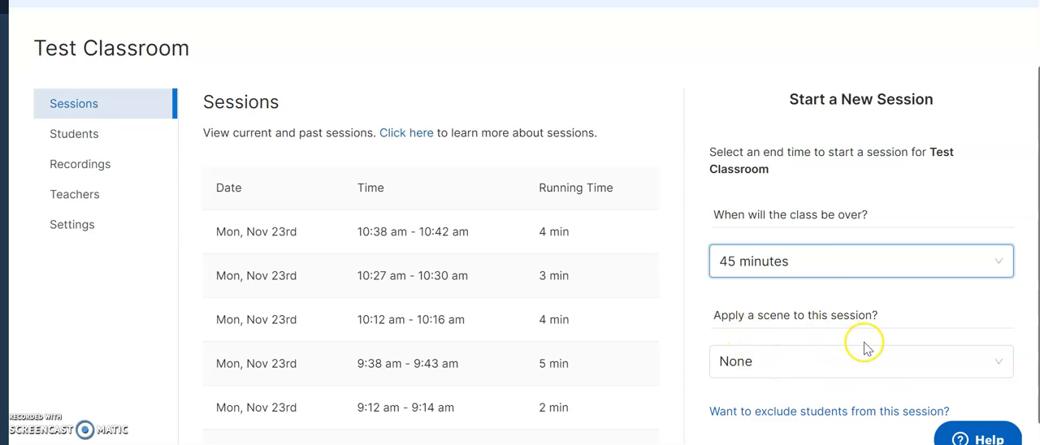
left_click(993, 372)
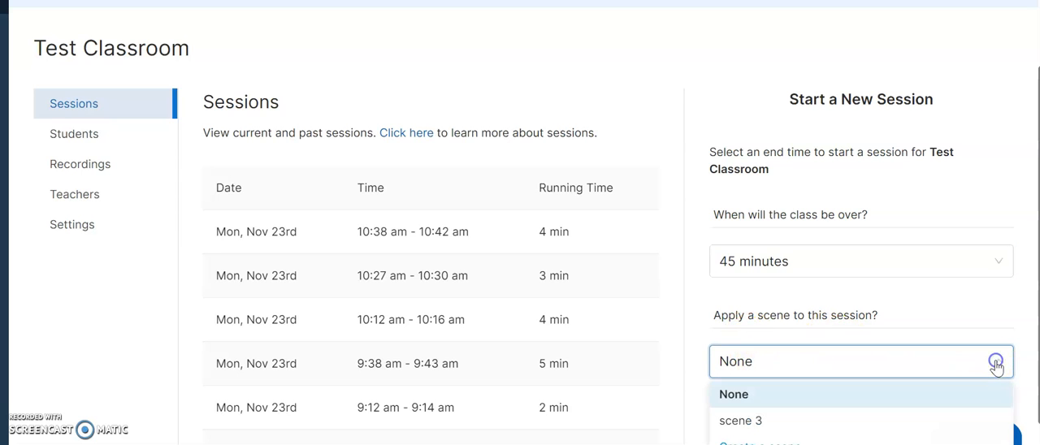
left_click(736, 420)
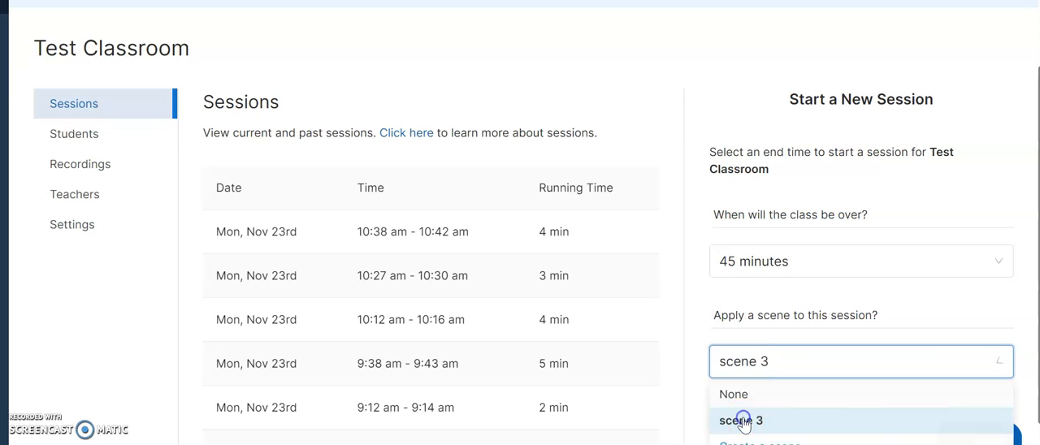
scroll(632, 69, "up", 1)
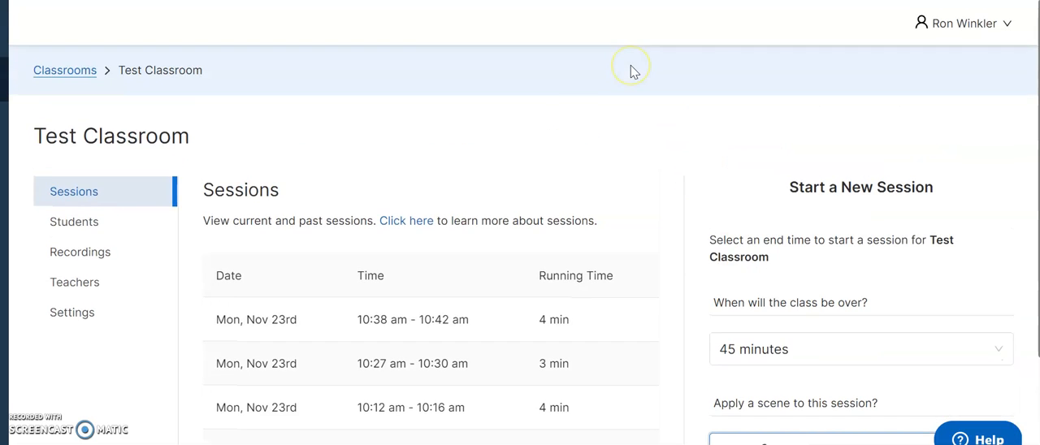
scroll(634, 77, "down", 2)
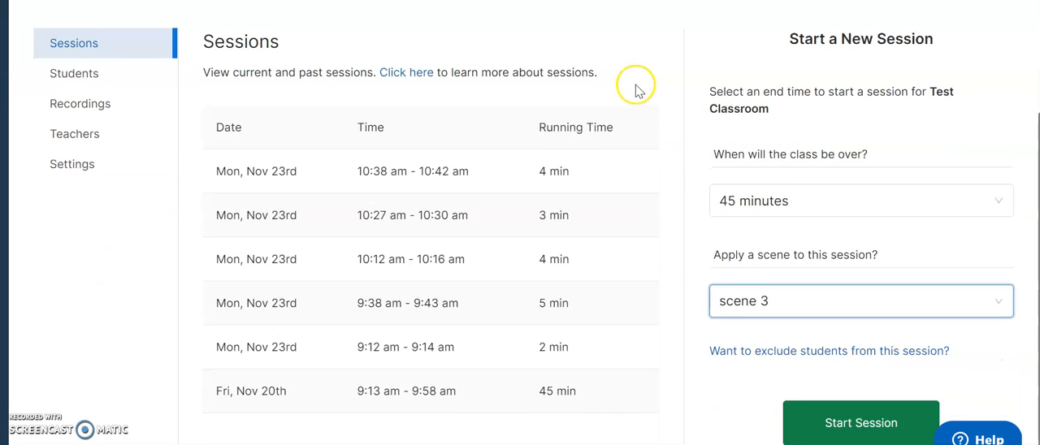
left_click(843, 429)
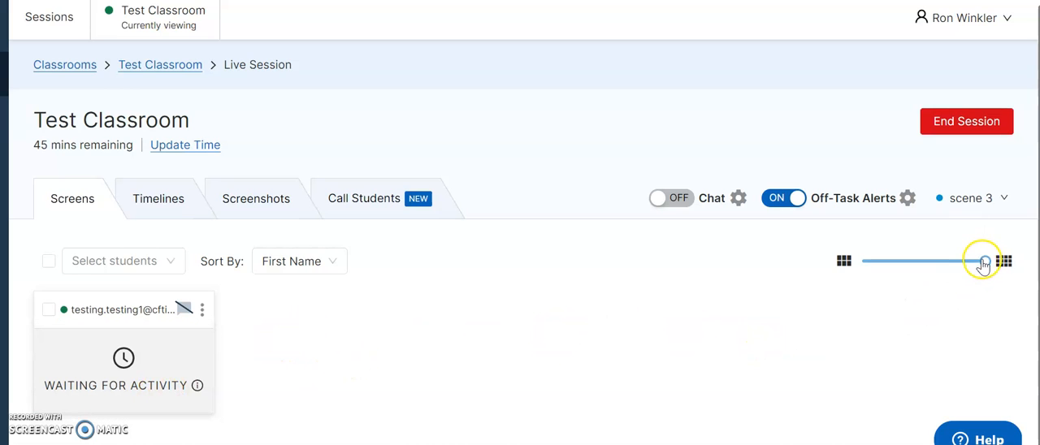
Try adjusting the size of the student screen thumbnails in the live session
mouse_move(984, 264)
left_mouse_down()
mouse_move(896, 269)
mouse_move(985, 268)
left_mouse_up()
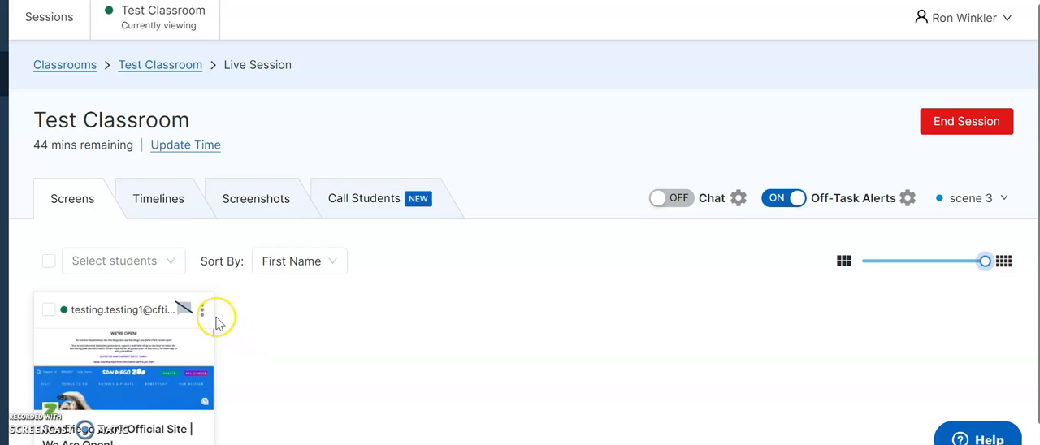
Open the student's enlarged screen, turn on chat for that student and send the message "hello"
left_click(130, 367)
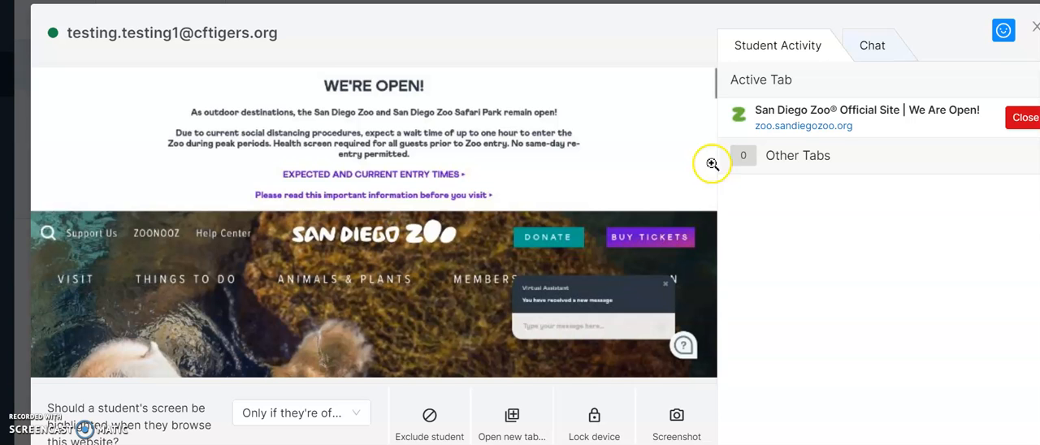
left_click(875, 51)
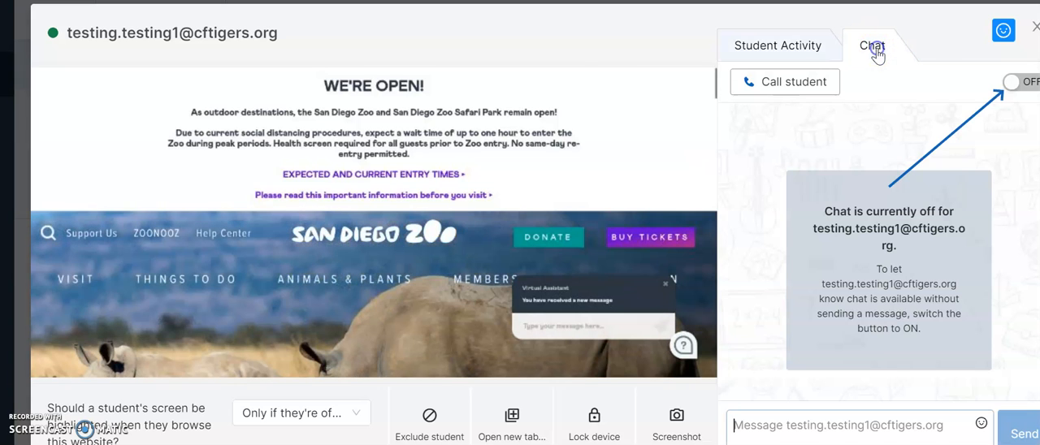
left_click(1032, 82)
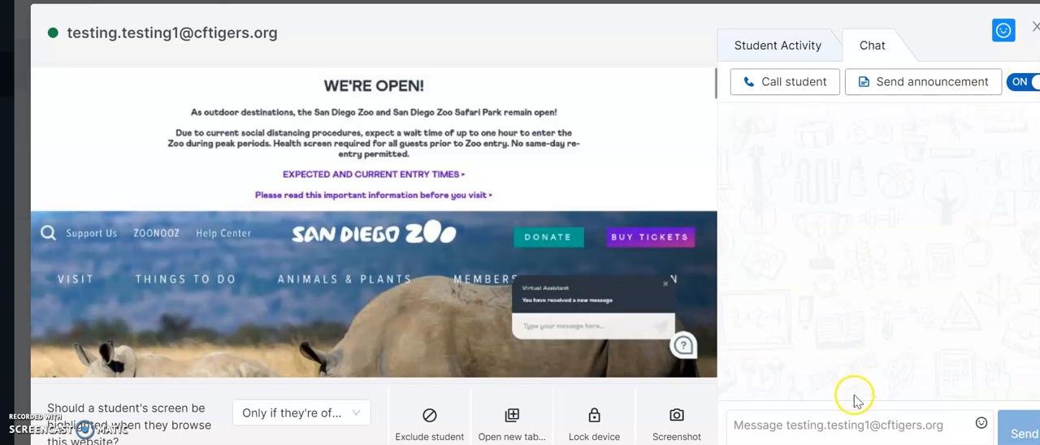
left_click(866, 427)
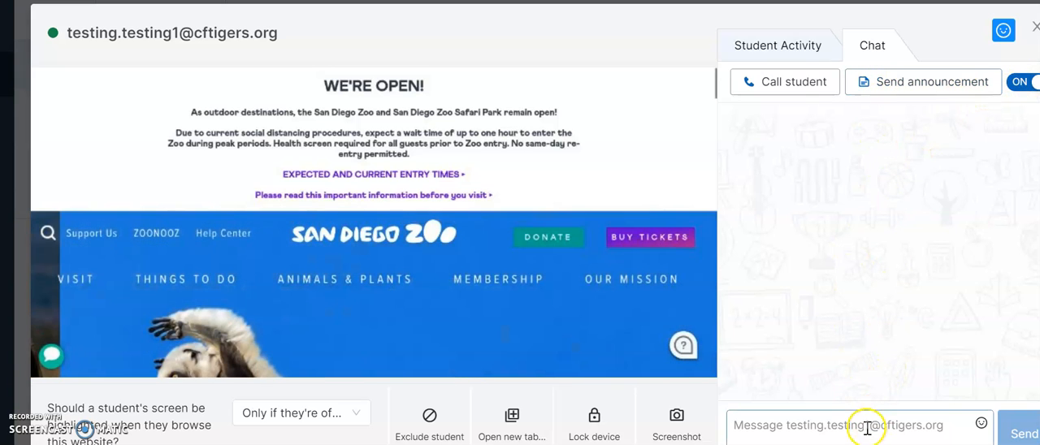
type("hell")
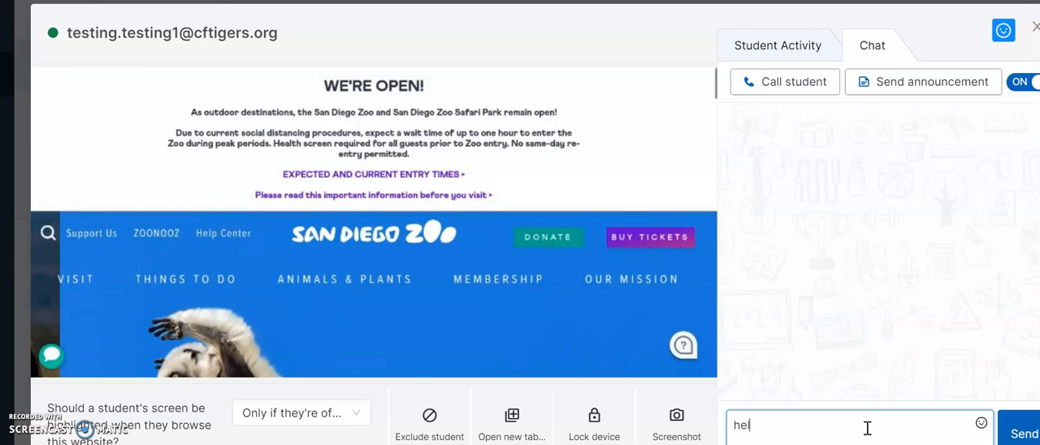
type("o")
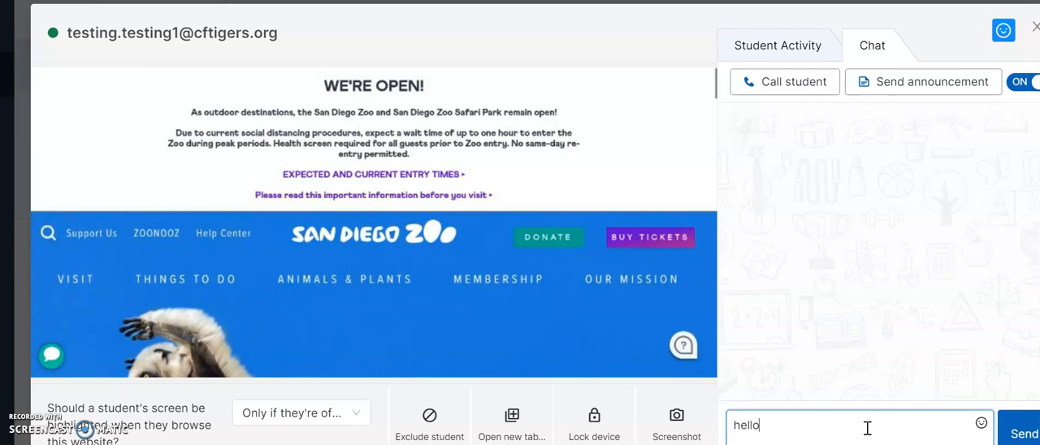
key("Return")
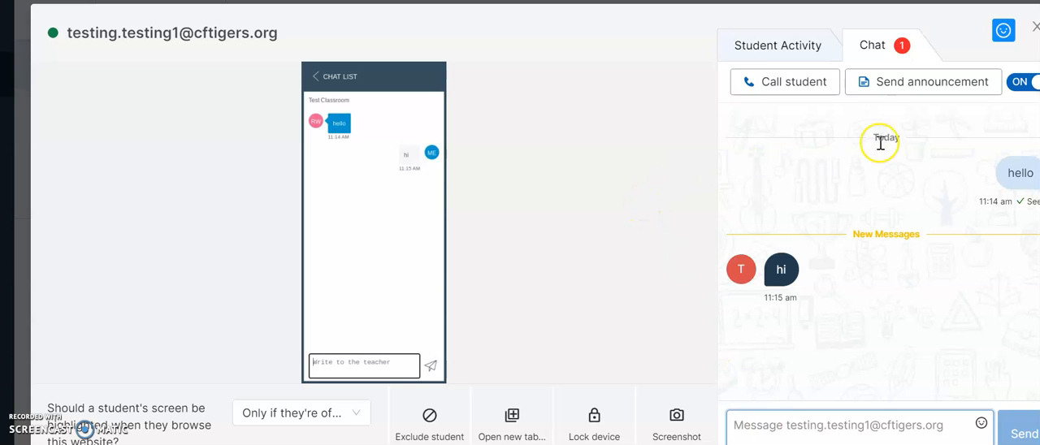
Turn off chat for the student and close the enlarged screen view
left_click(1022, 86)
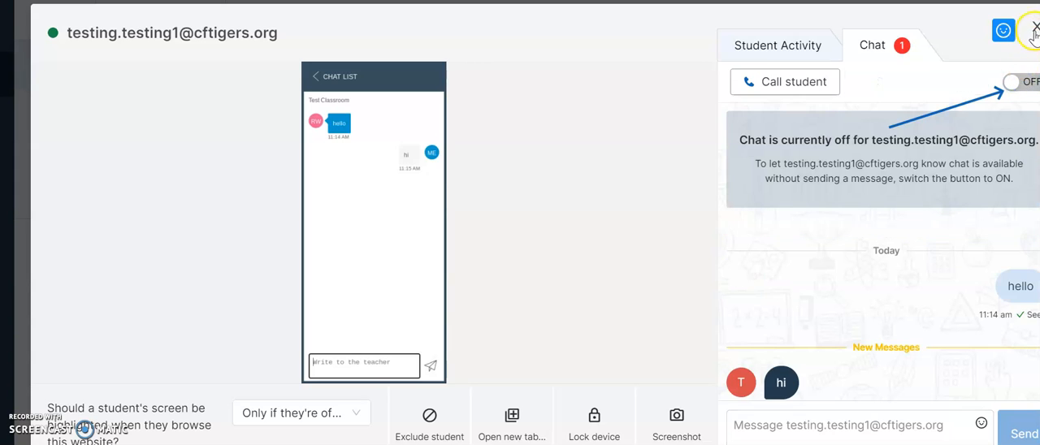
left_click(1033, 27)
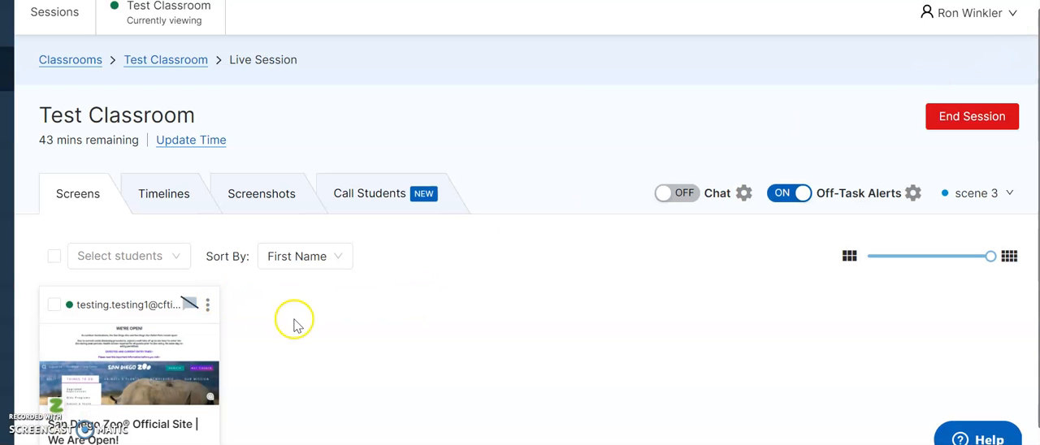
left_click(585, 338)
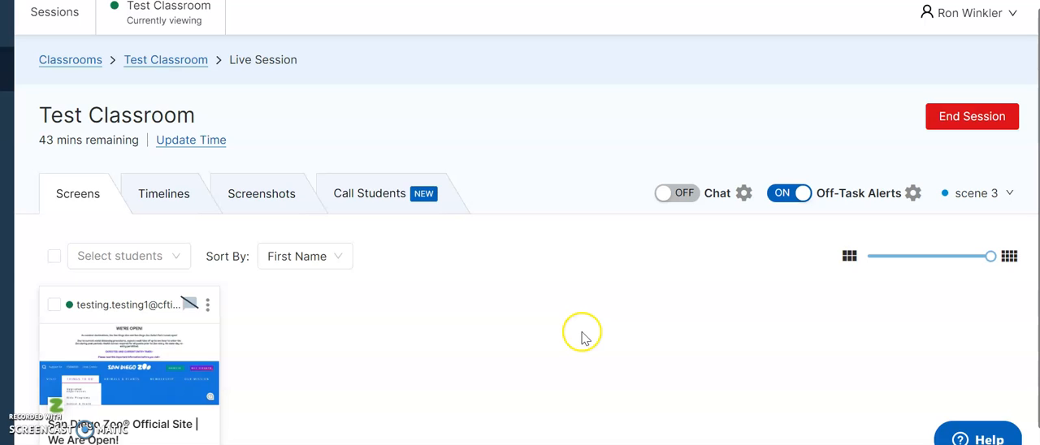
Lock the student's device with the lock screen message "stop", and unlock it again
left_click(209, 309)
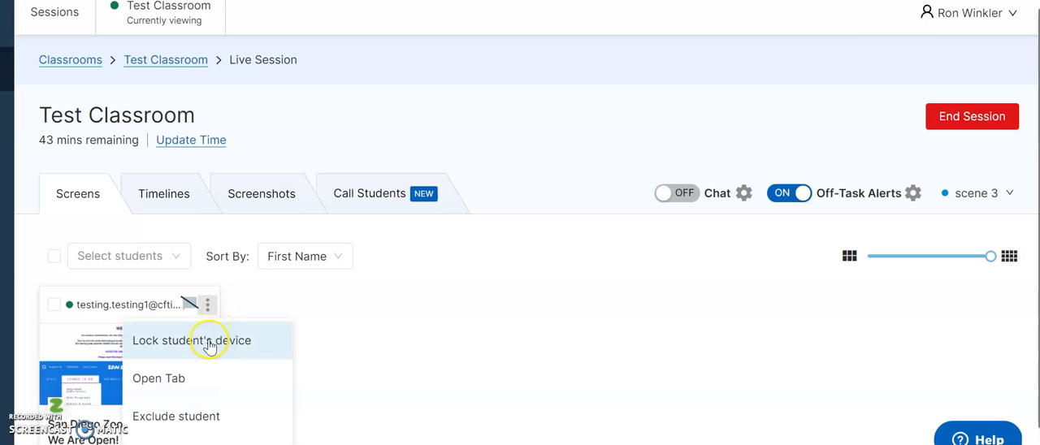
left_click(209, 343)
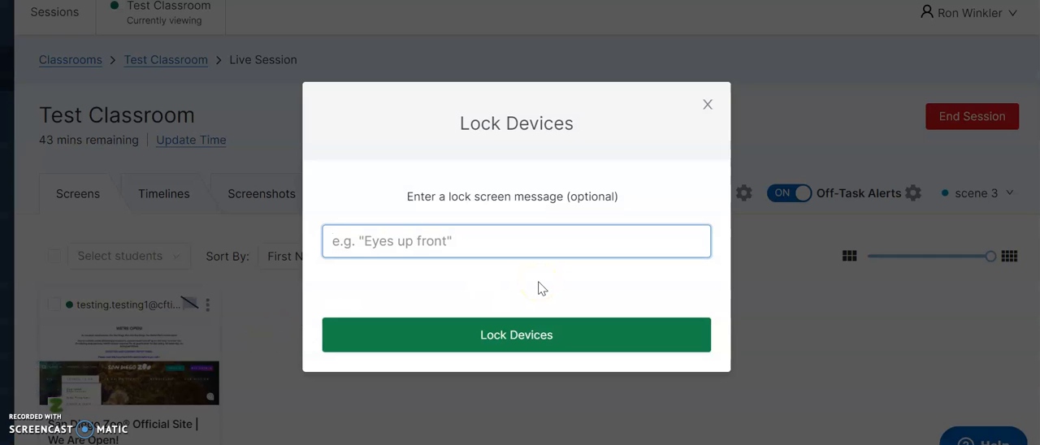
type("stop")
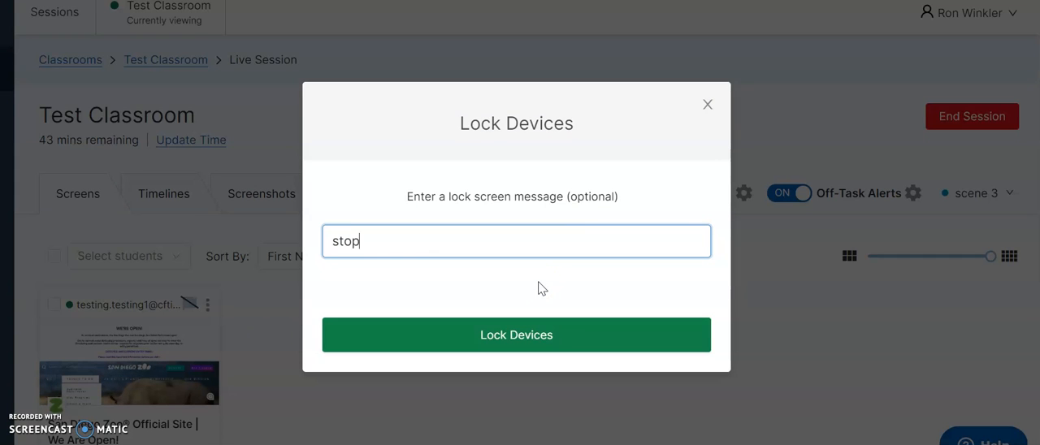
left_click(512, 319)
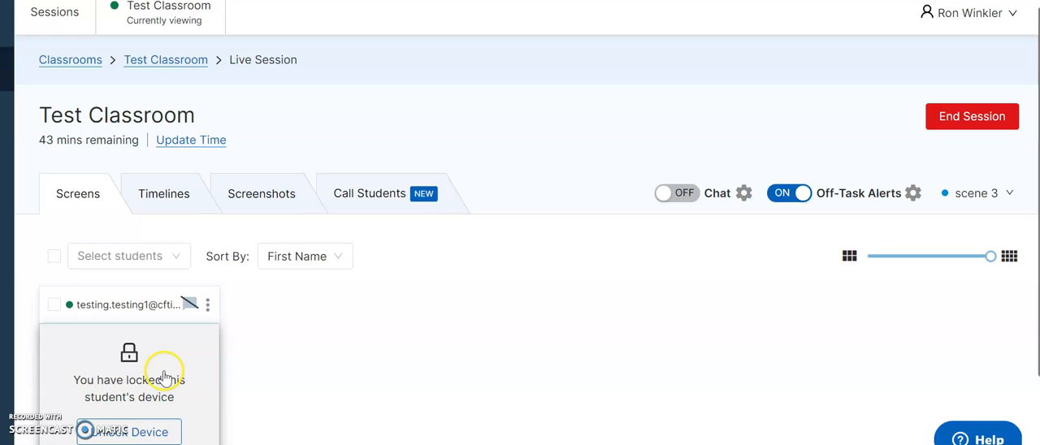
left_click(128, 432)
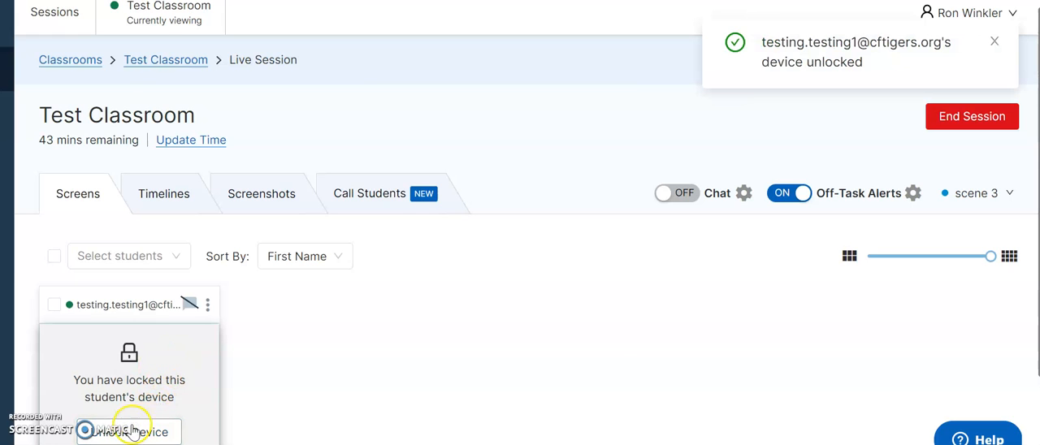
Open cfalls.org in a new tab on the student's device and unblock that site for the class by updating the scene
left_click(209, 305)
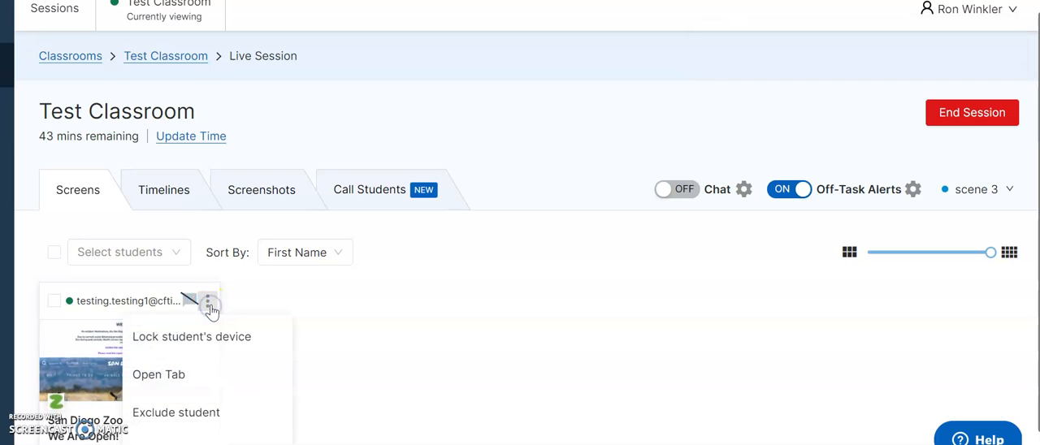
left_click(168, 381)
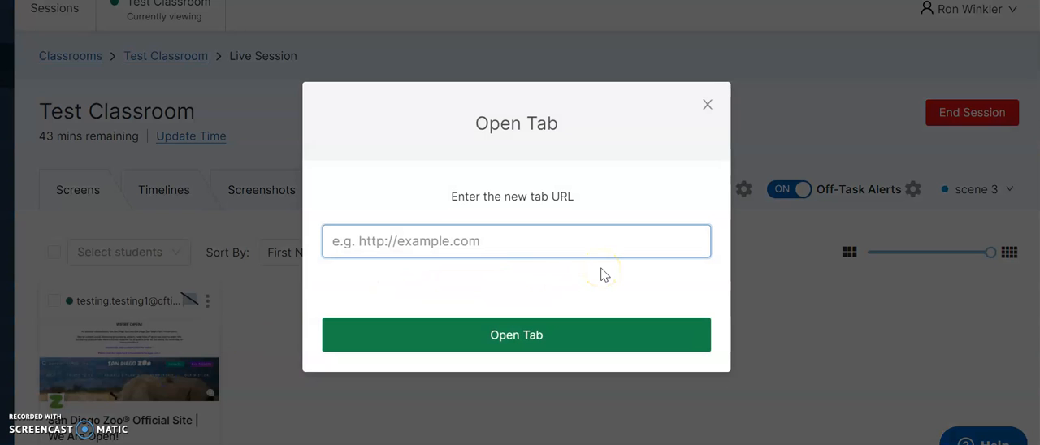
left_click(568, 241)
left_click(363, 280)
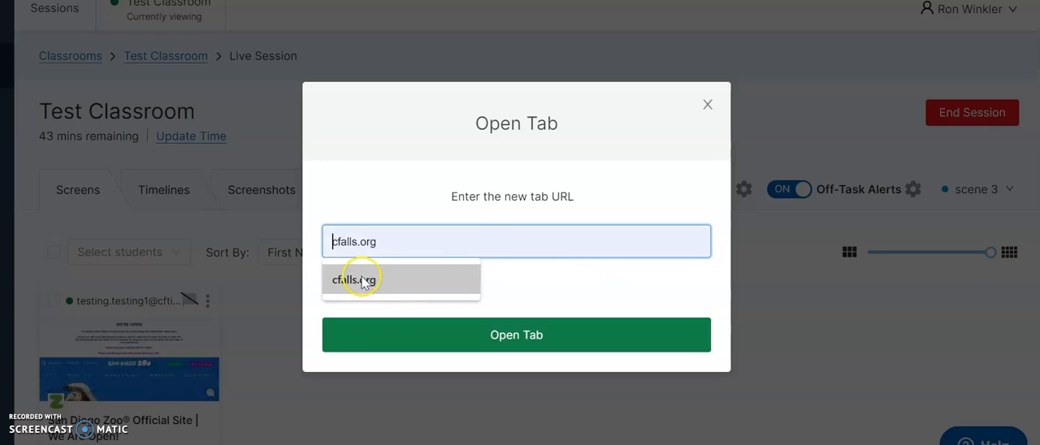
left_click(518, 335)
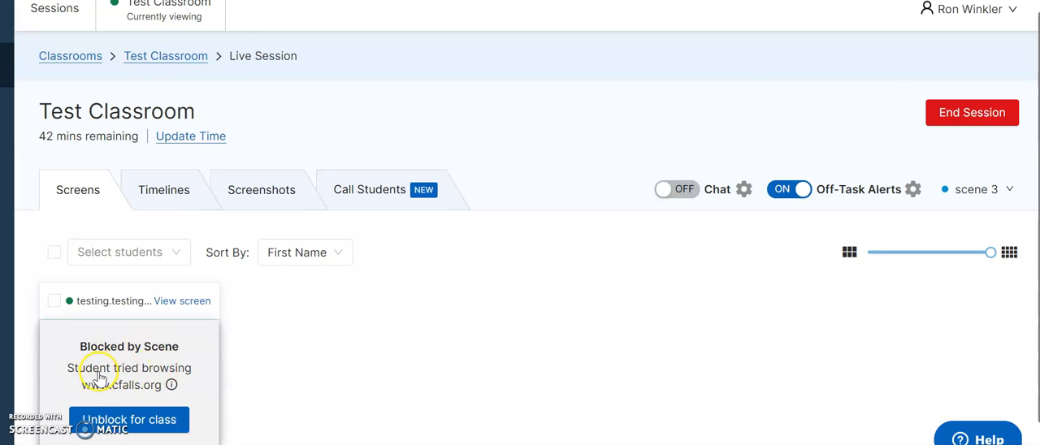
left_click(132, 420)
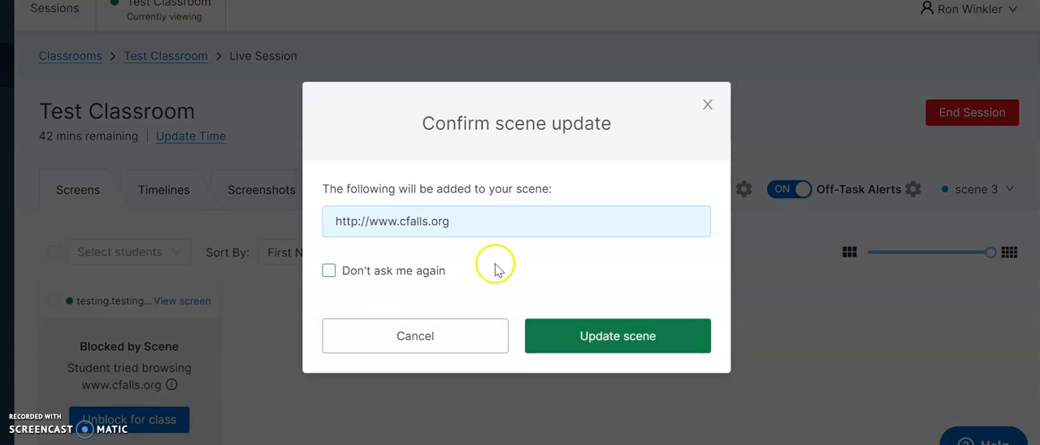
left_click(609, 346)
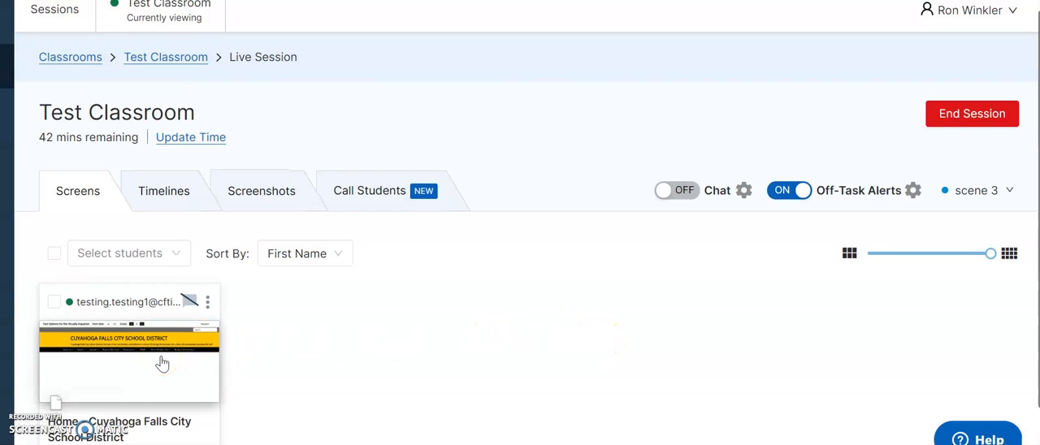
Exclude the student from the current live session
left_click(206, 303)
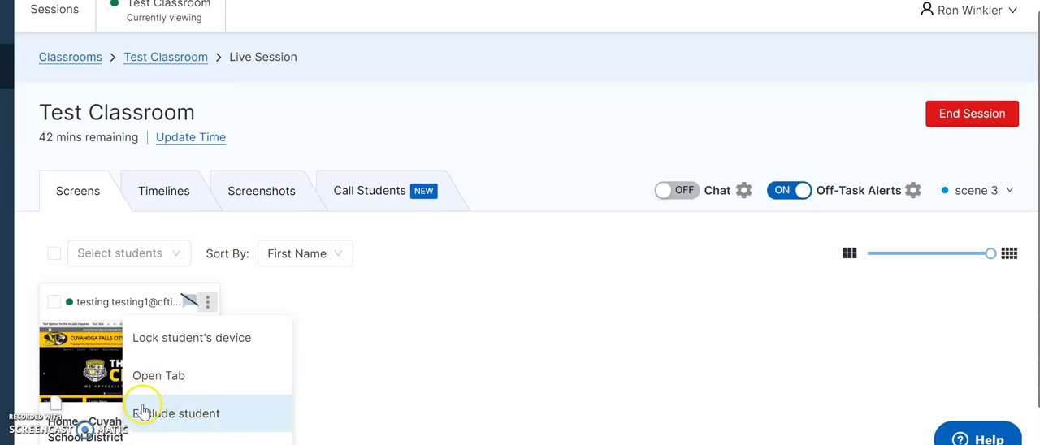
left_click(251, 415)
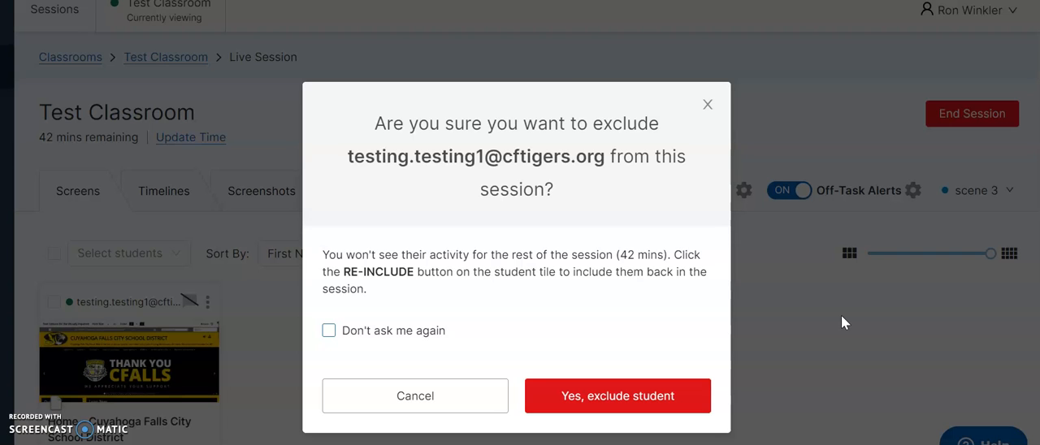
left_click(620, 395)
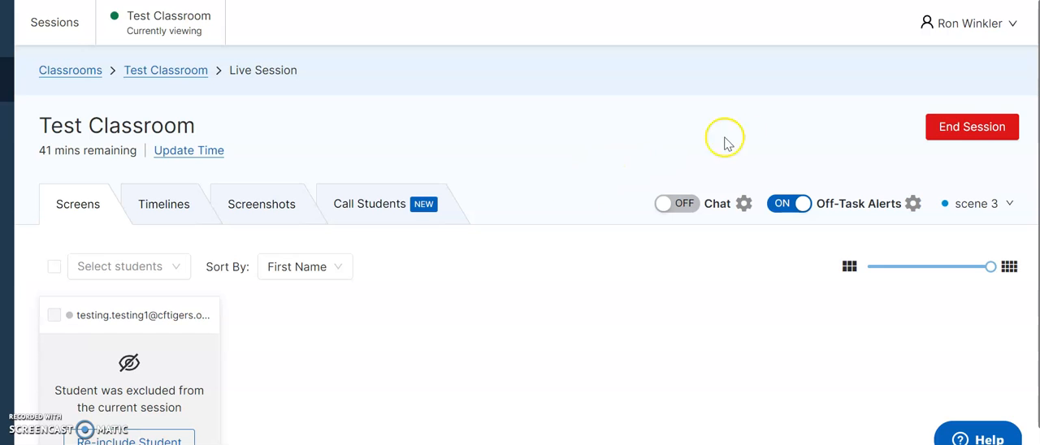
End the live session for Test Classroom
left_click(970, 130)
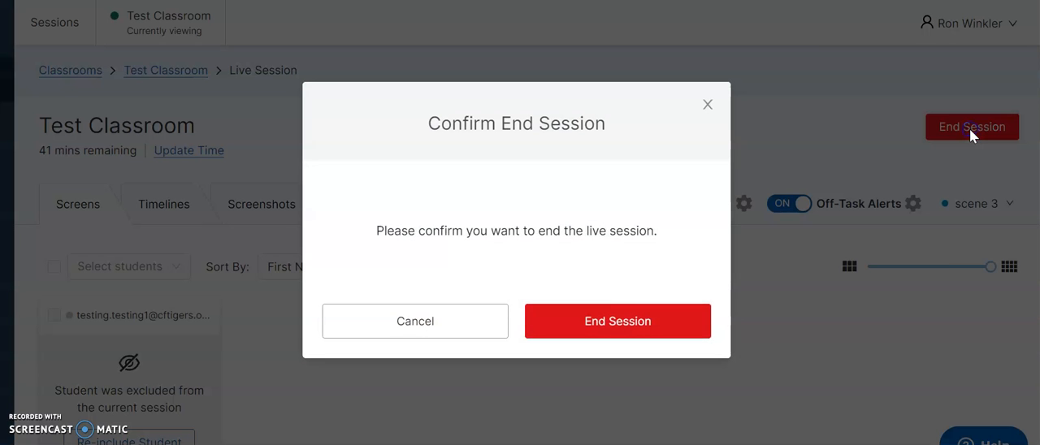
left_click(621, 313)
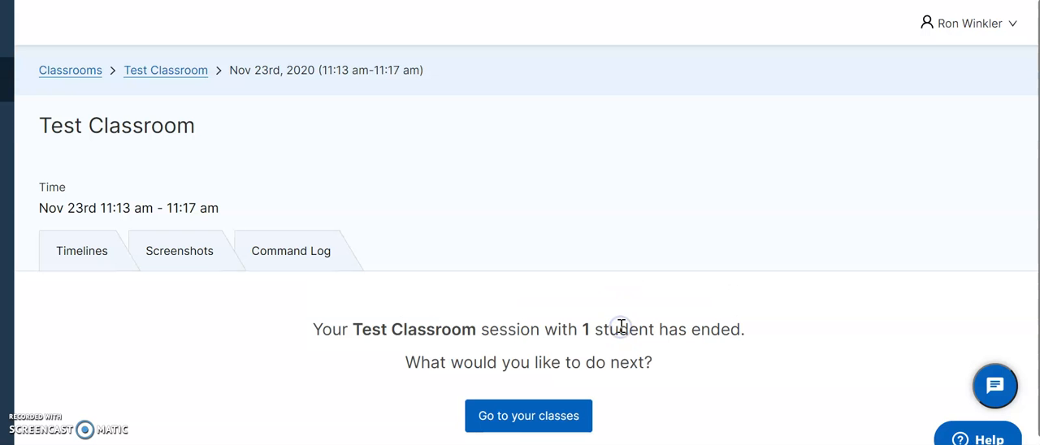